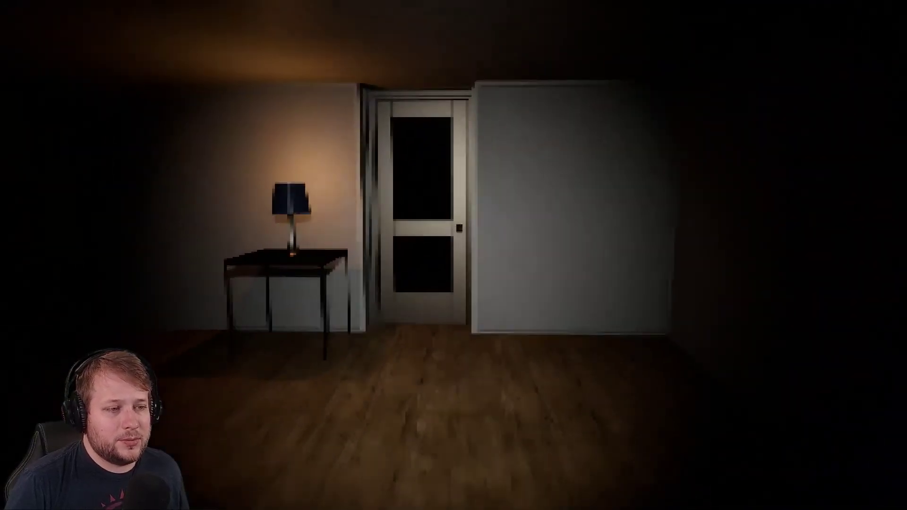
{"action": "key", "text": "e"}
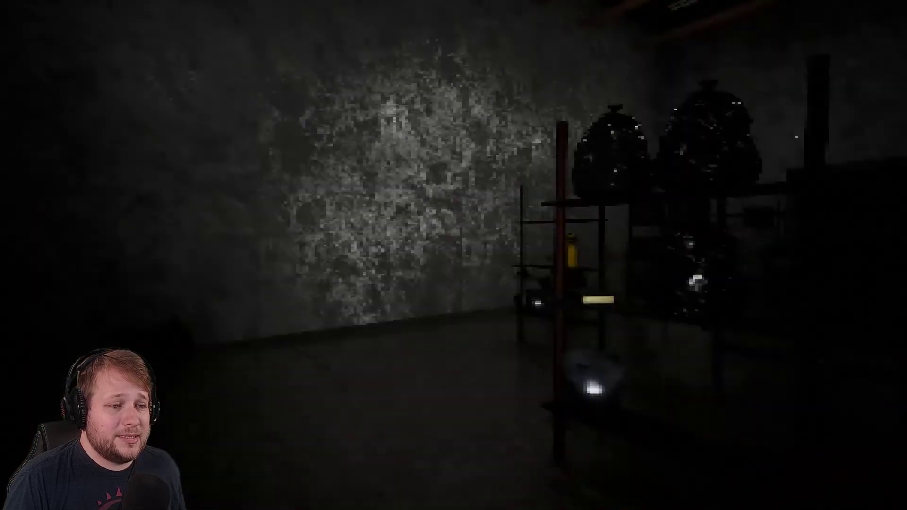
{"action": "key", "text": "w"}
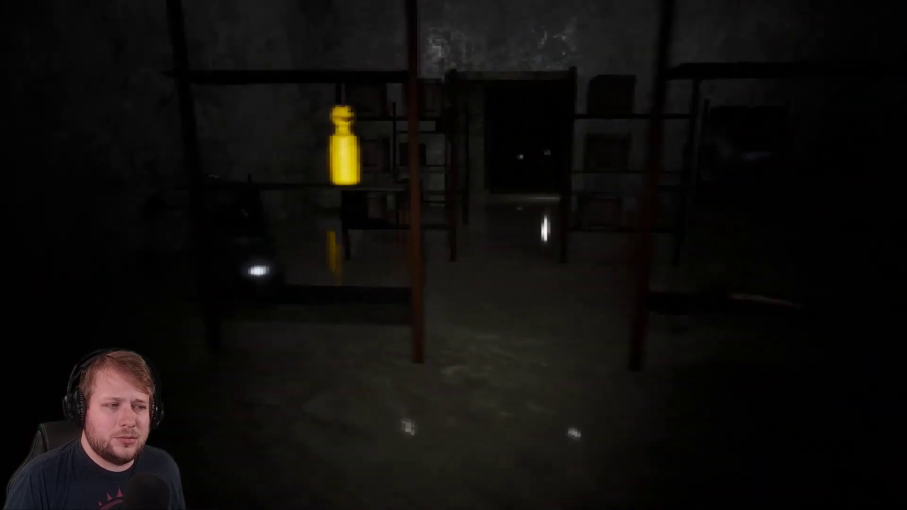
{"action": "key", "text": "w"}
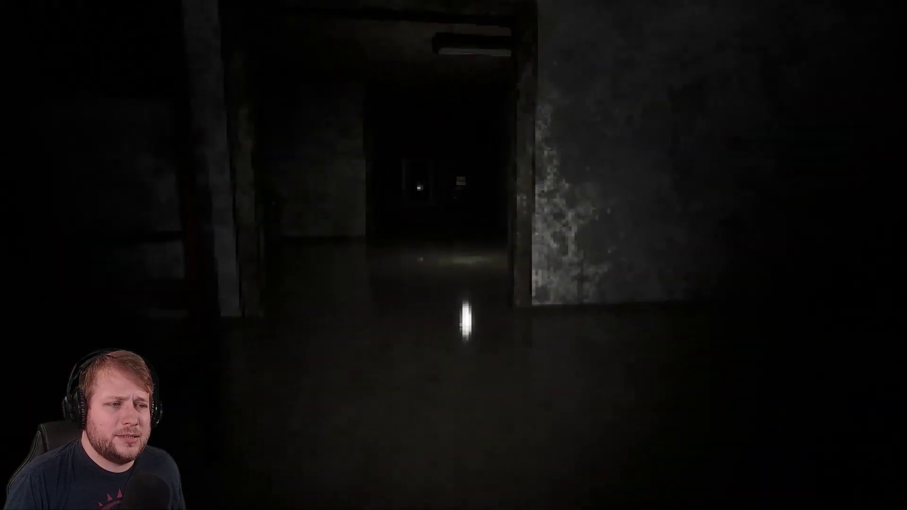
{"action": "key", "text": "w"}
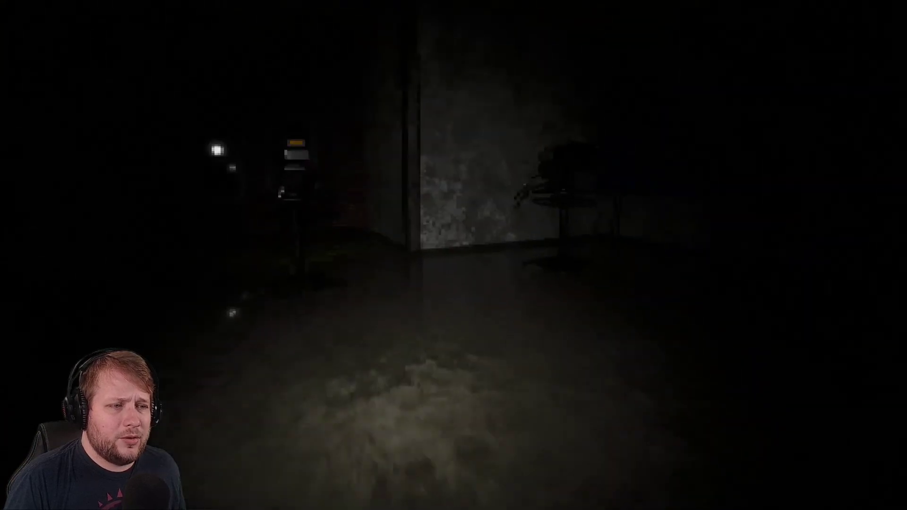
{"action": "key", "text": "w"}
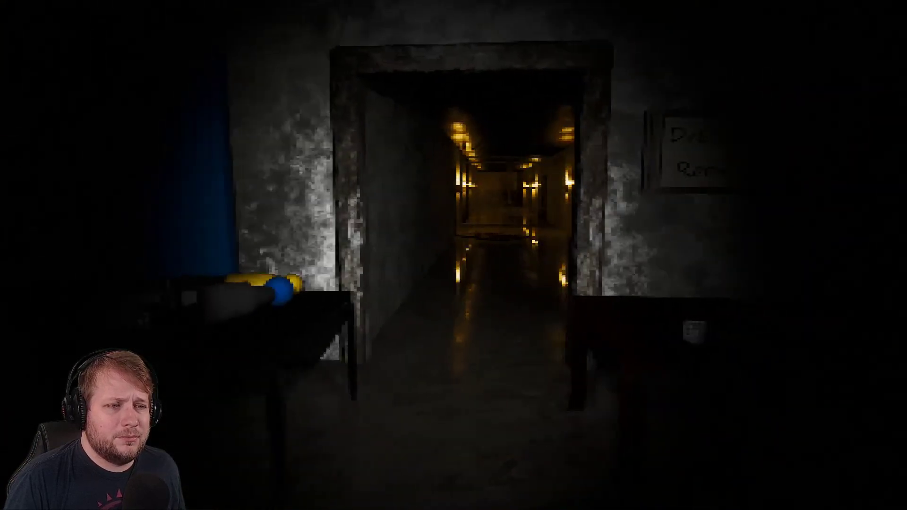
{"action": "key", "text": "w"}
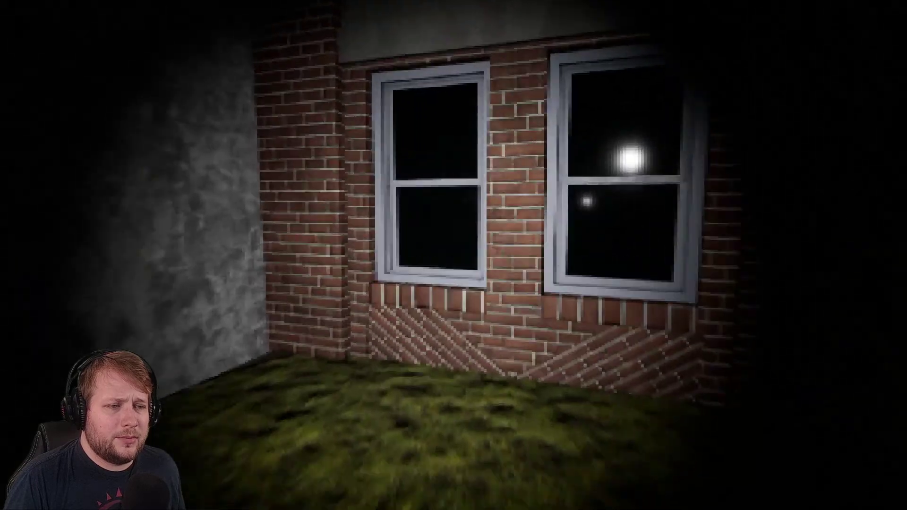
{"action": "key", "text": "w"}
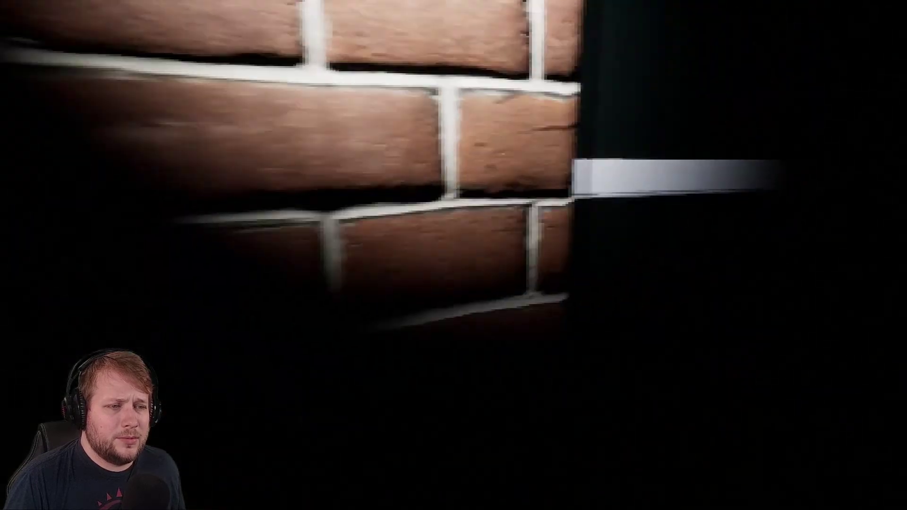
{"action": "key", "text": "w"}
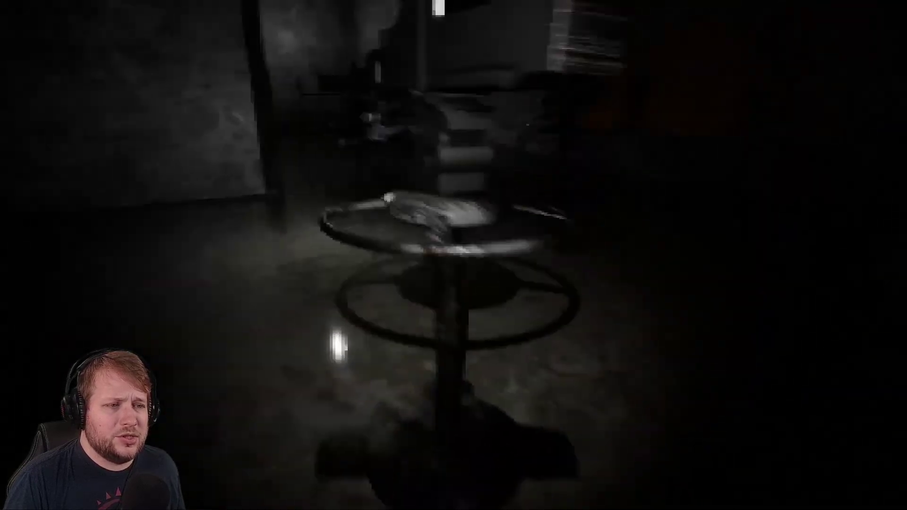
{"action": "key", "text": "w"}
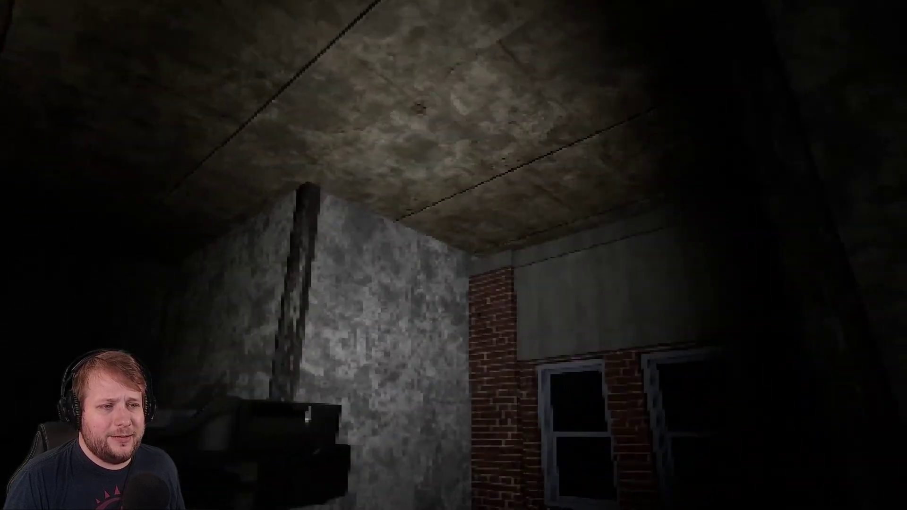
{"action": "key", "text": "w"}
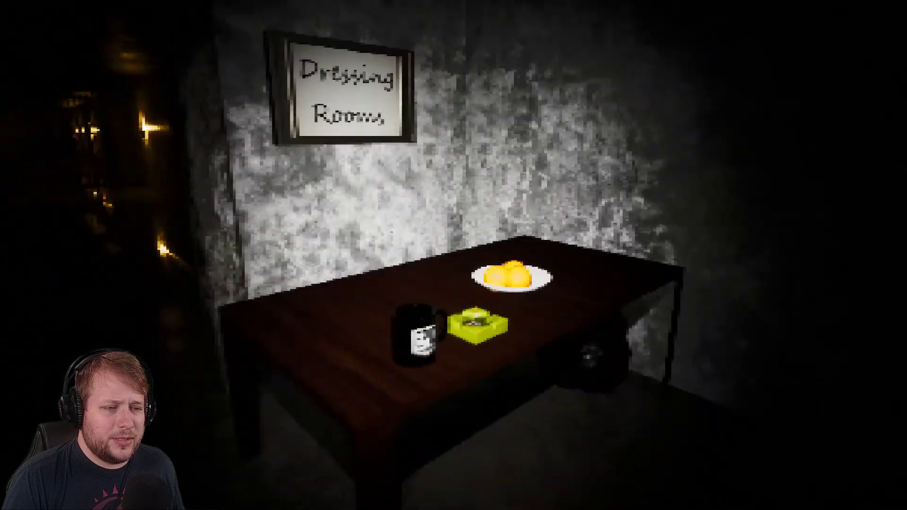
{"action": "key", "text": "w"}
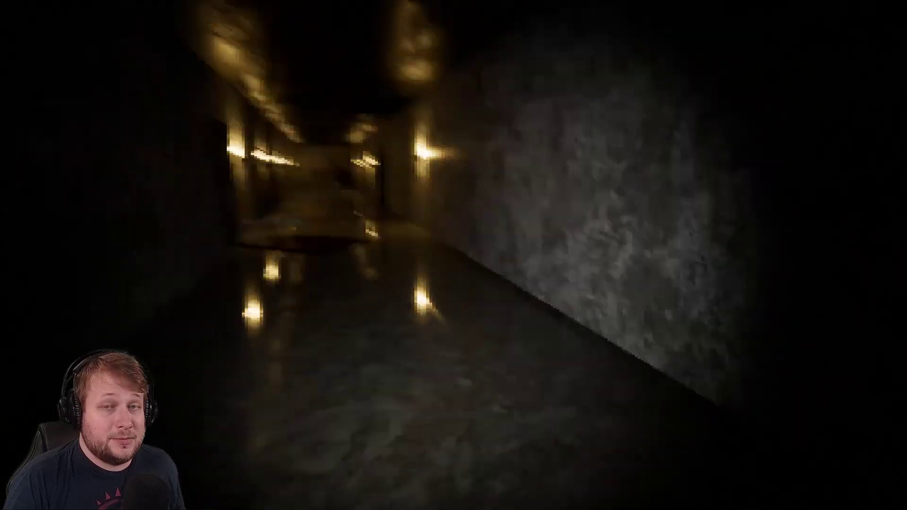
{"action": "key", "text": "w"}
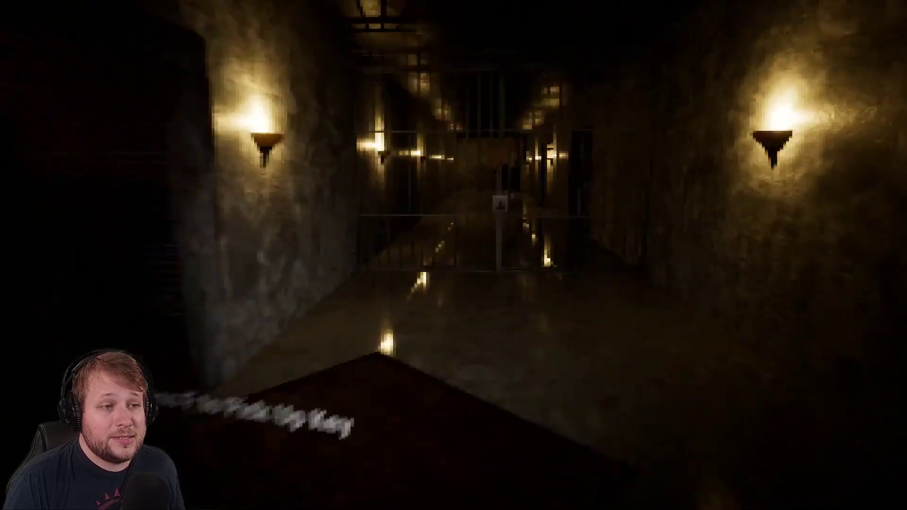
{"action": "key", "text": "w"}
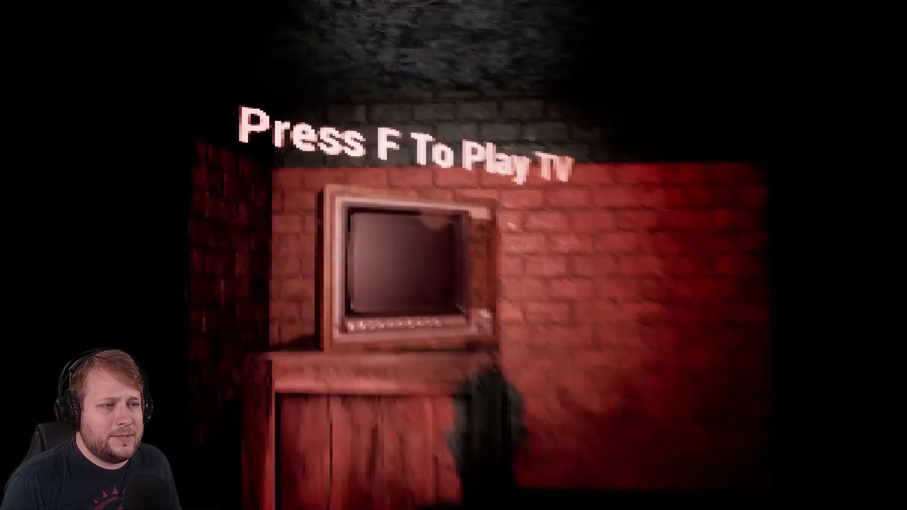
{"action": "key", "text": "f"}
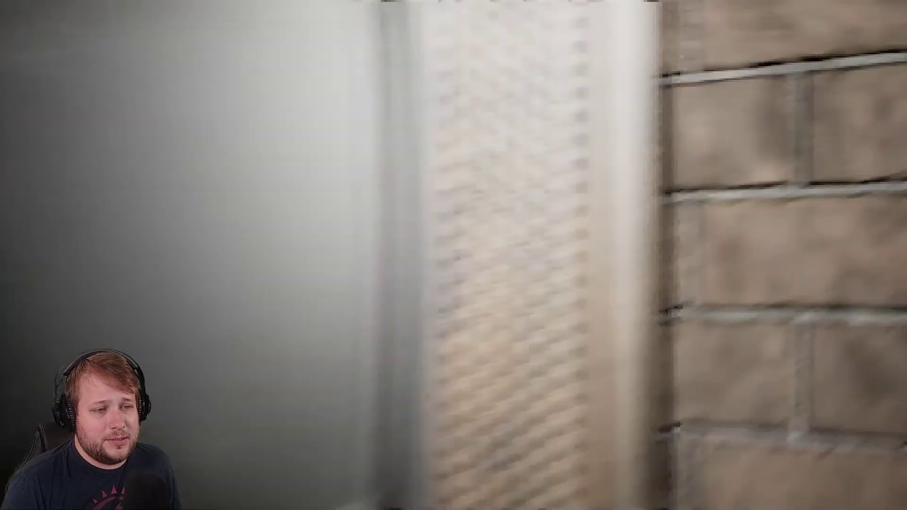
{"action": "key", "text": "w"}
{"action": "key", "text": "w"}
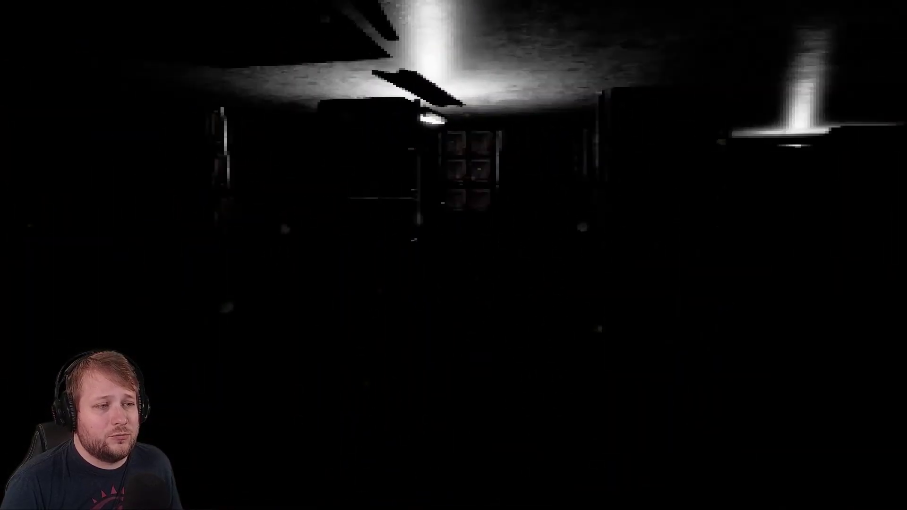
{"action": "key", "text": "w"}
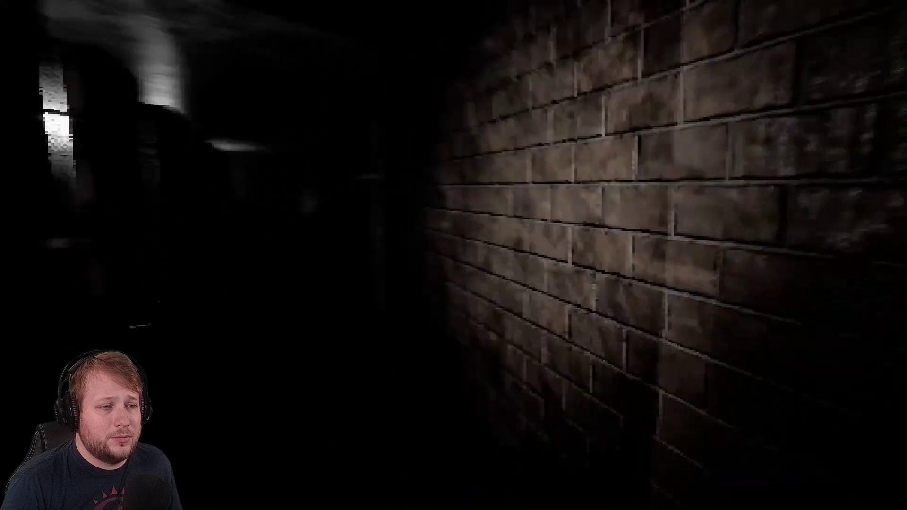
{"action": "key", "text": "w"}
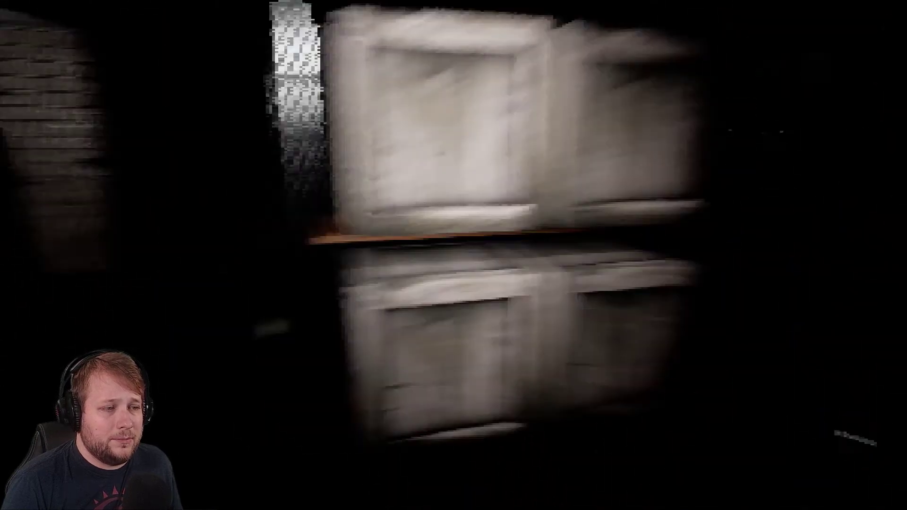
{"action": "key", "text": "w"}
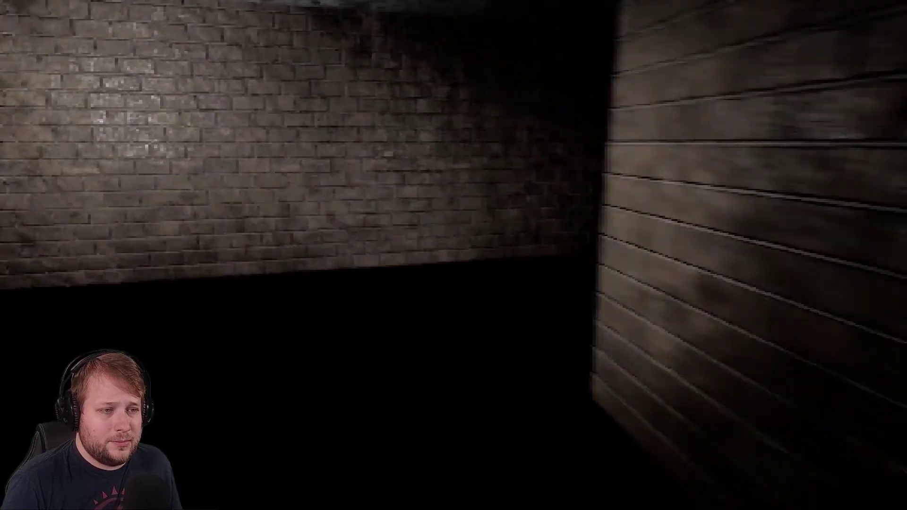
{"action": "key", "text": "w"}
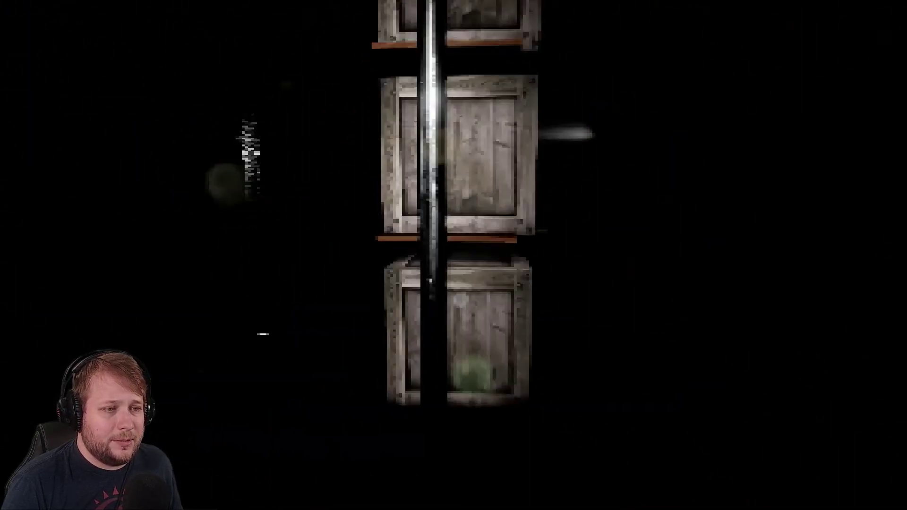
{"action": "key", "text": "w"}
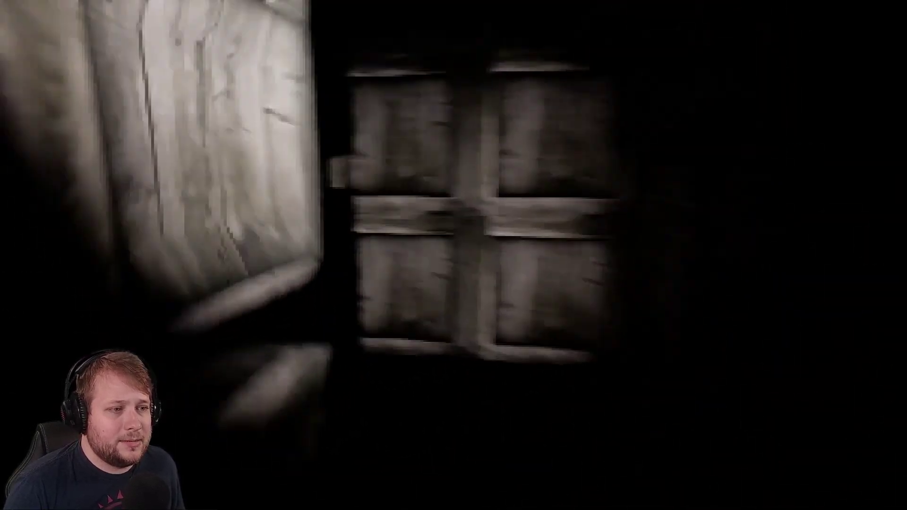
{"action": "key", "text": "w"}
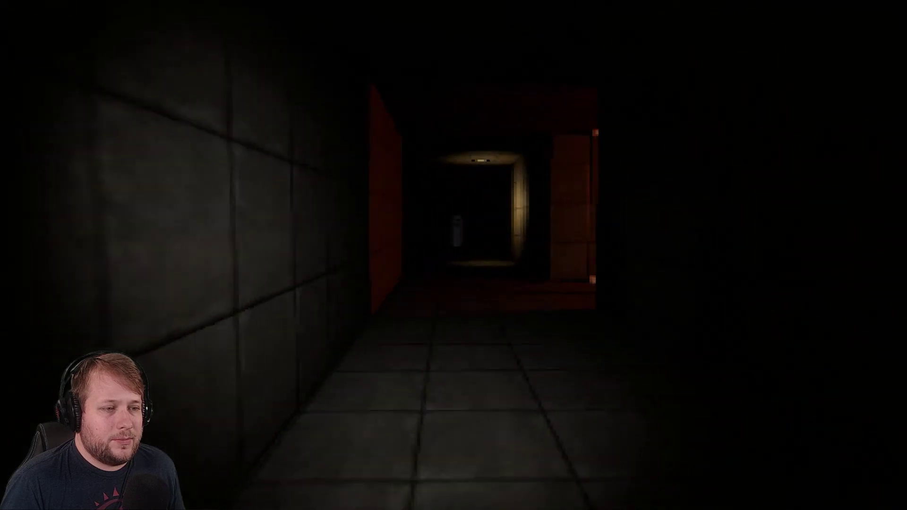
{"action": "key", "text": "w"}
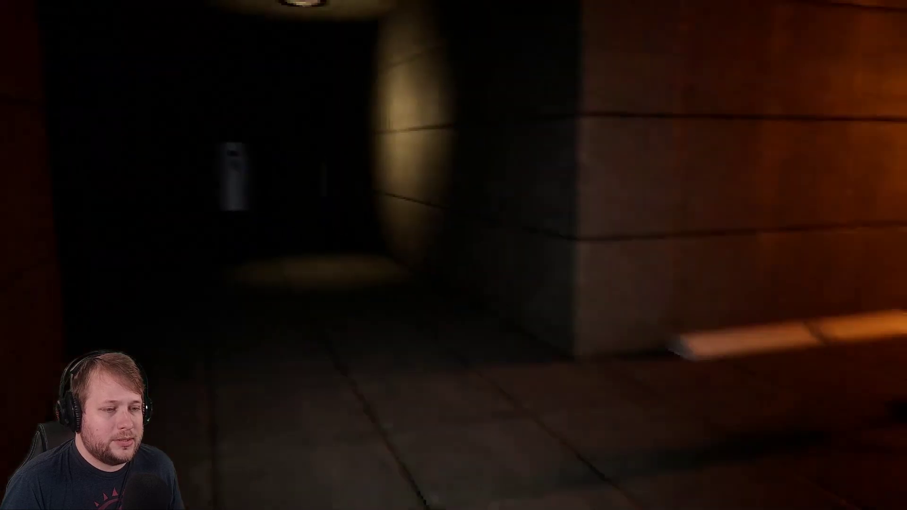
{"action": "key", "text": "w"}
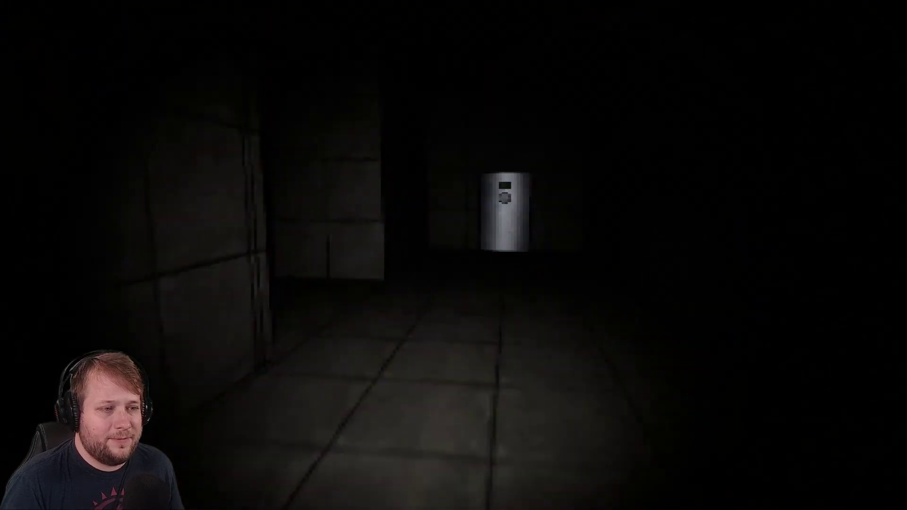
{"action": "key", "text": "w"}
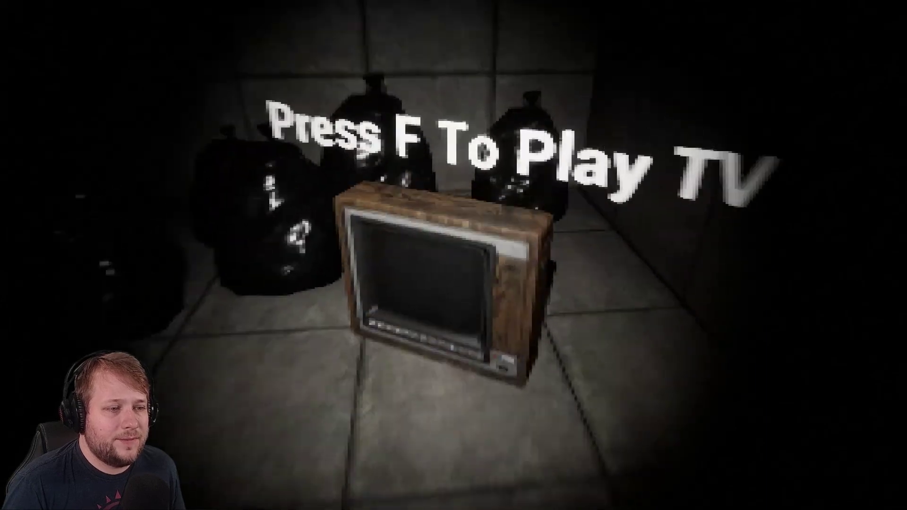
{"action": "key", "text": "f"}
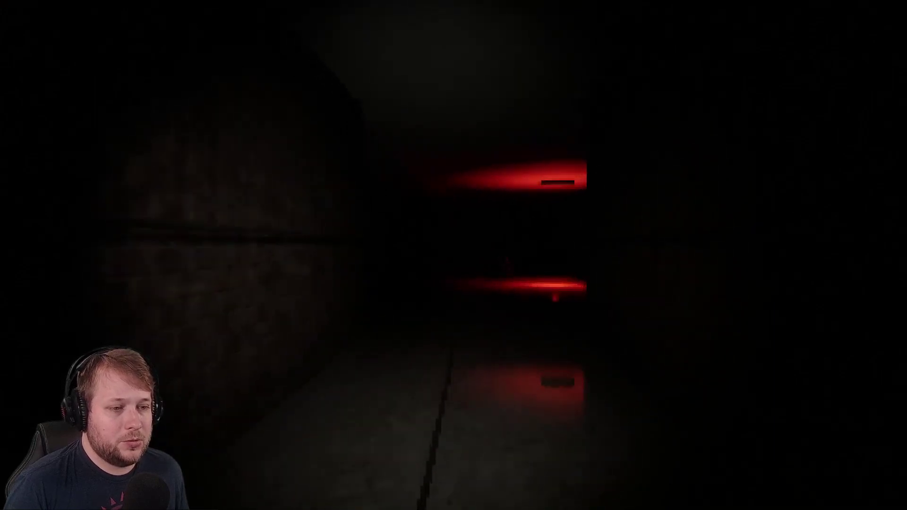
{"action": "key", "text": "w"}
{"action": "key", "text": "w"}
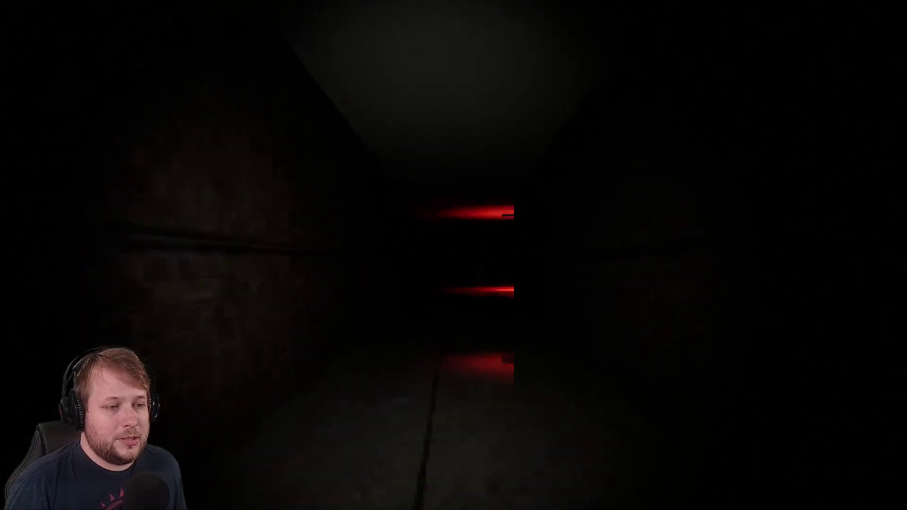
{"action": "key", "text": "w"}
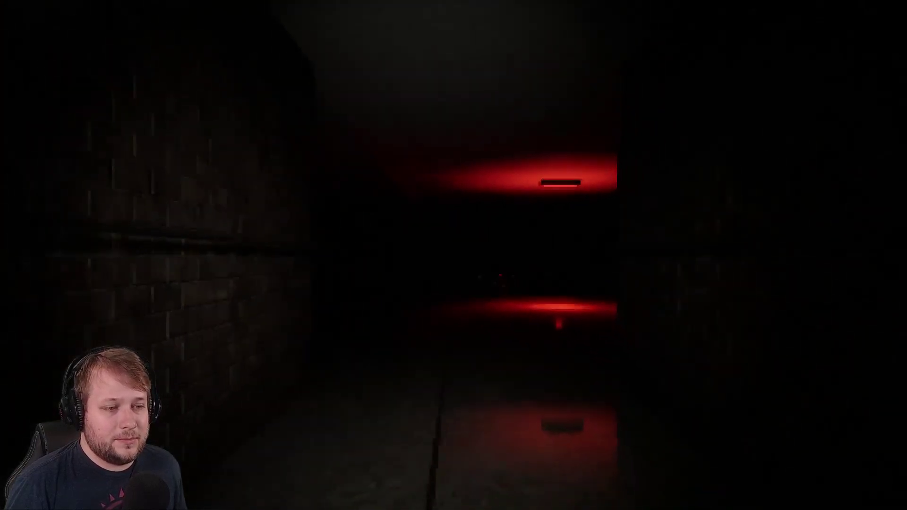
{"action": "key", "text": "w"}
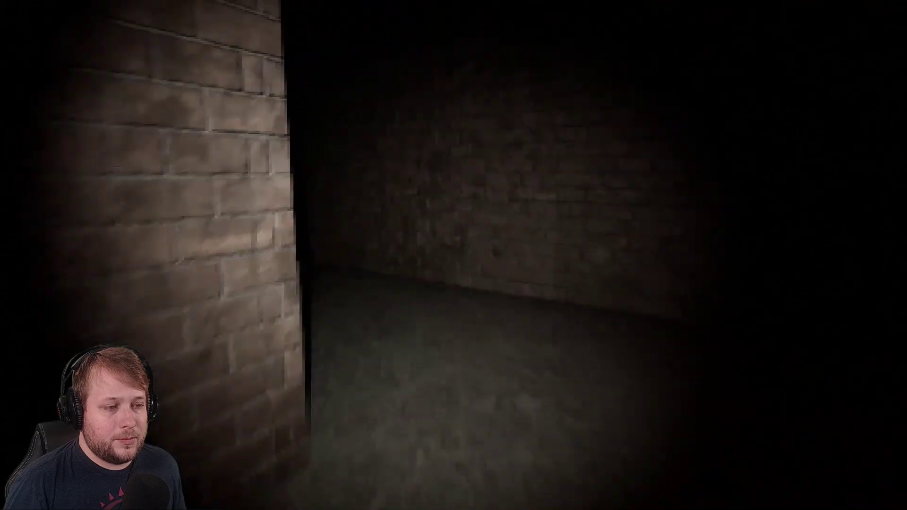
{"action": "key", "text": "w"}
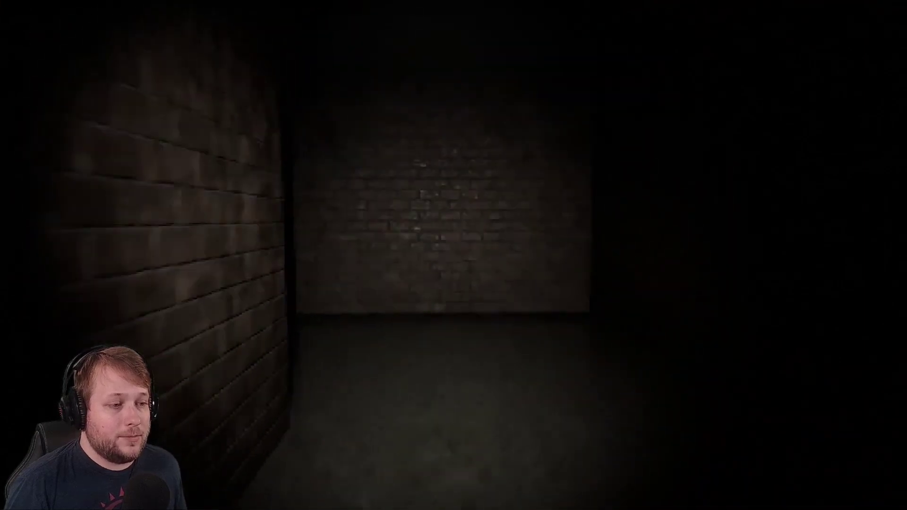
{"action": "key", "text": "w"}
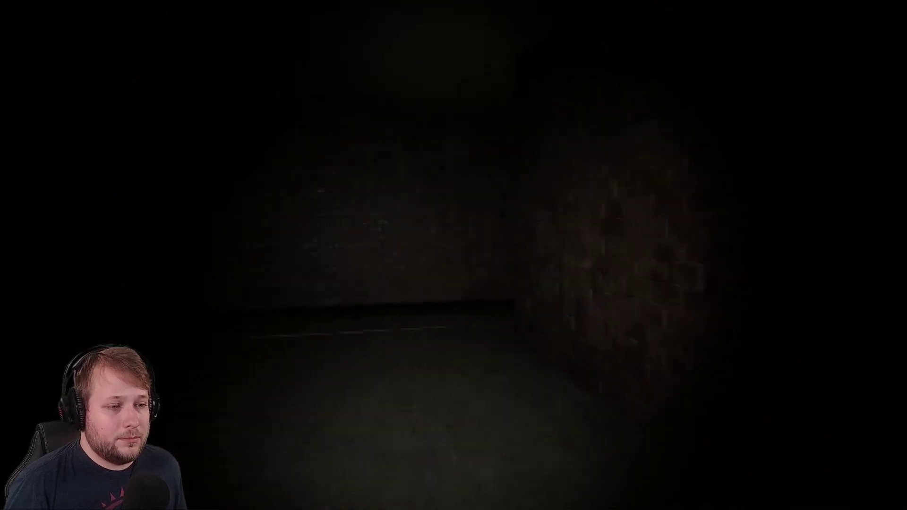
{"action": "key", "text": "w"}
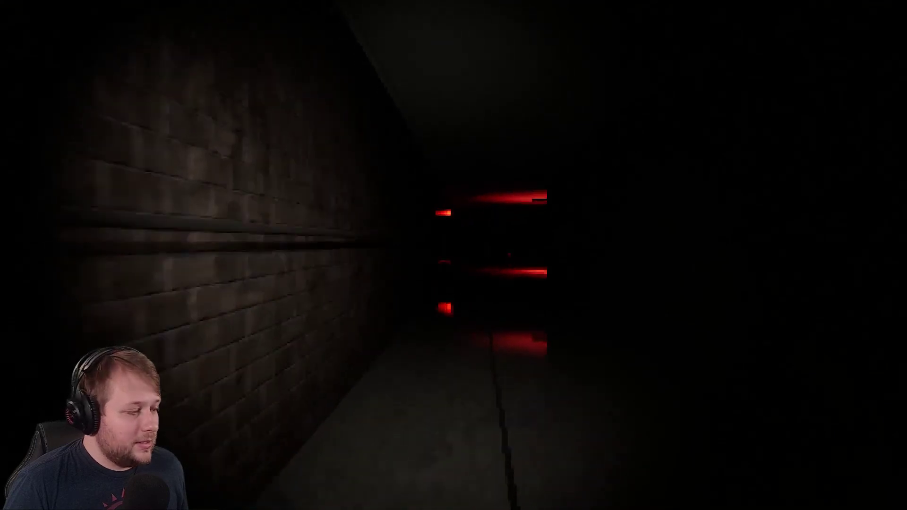
{"action": "key", "text": "w"}
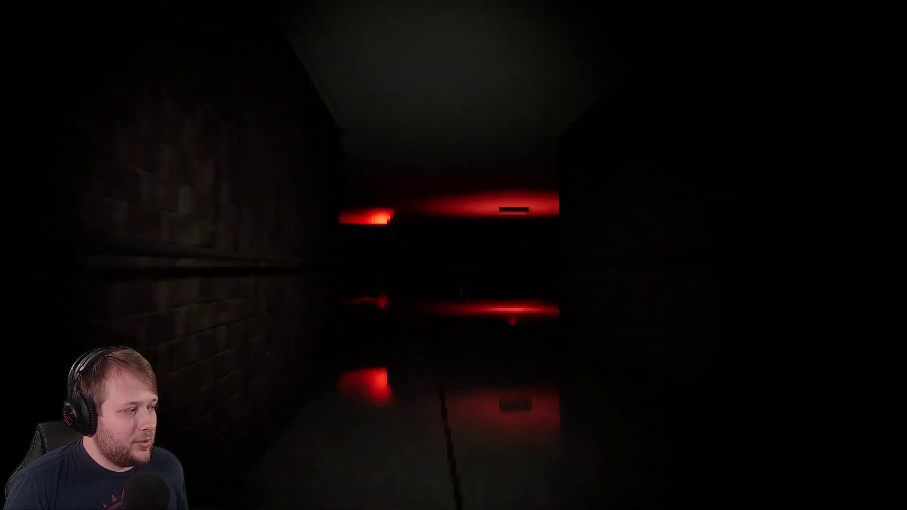
{"action": "key", "text": "w"}
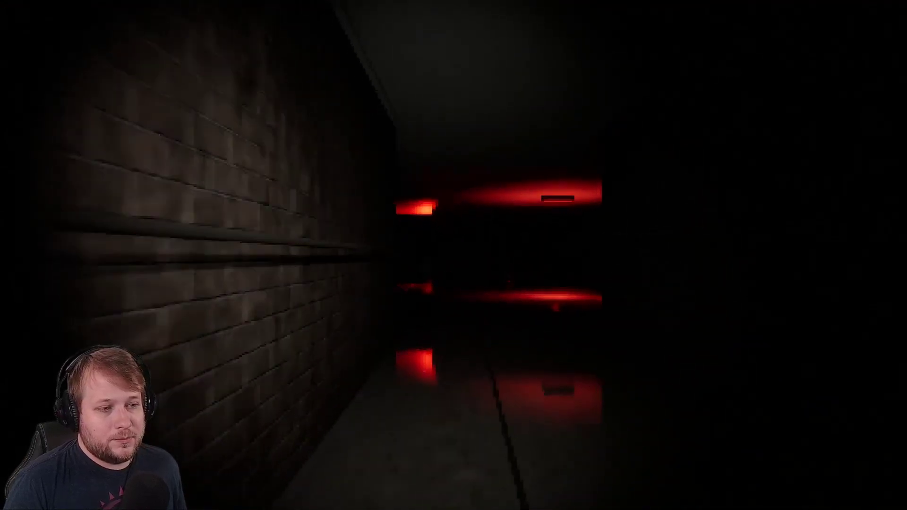
{"action": "key", "text": "w"}
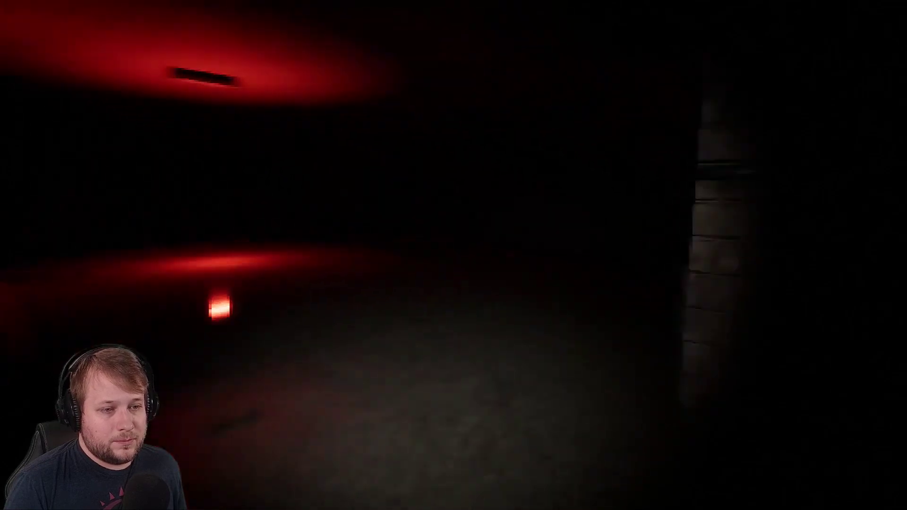